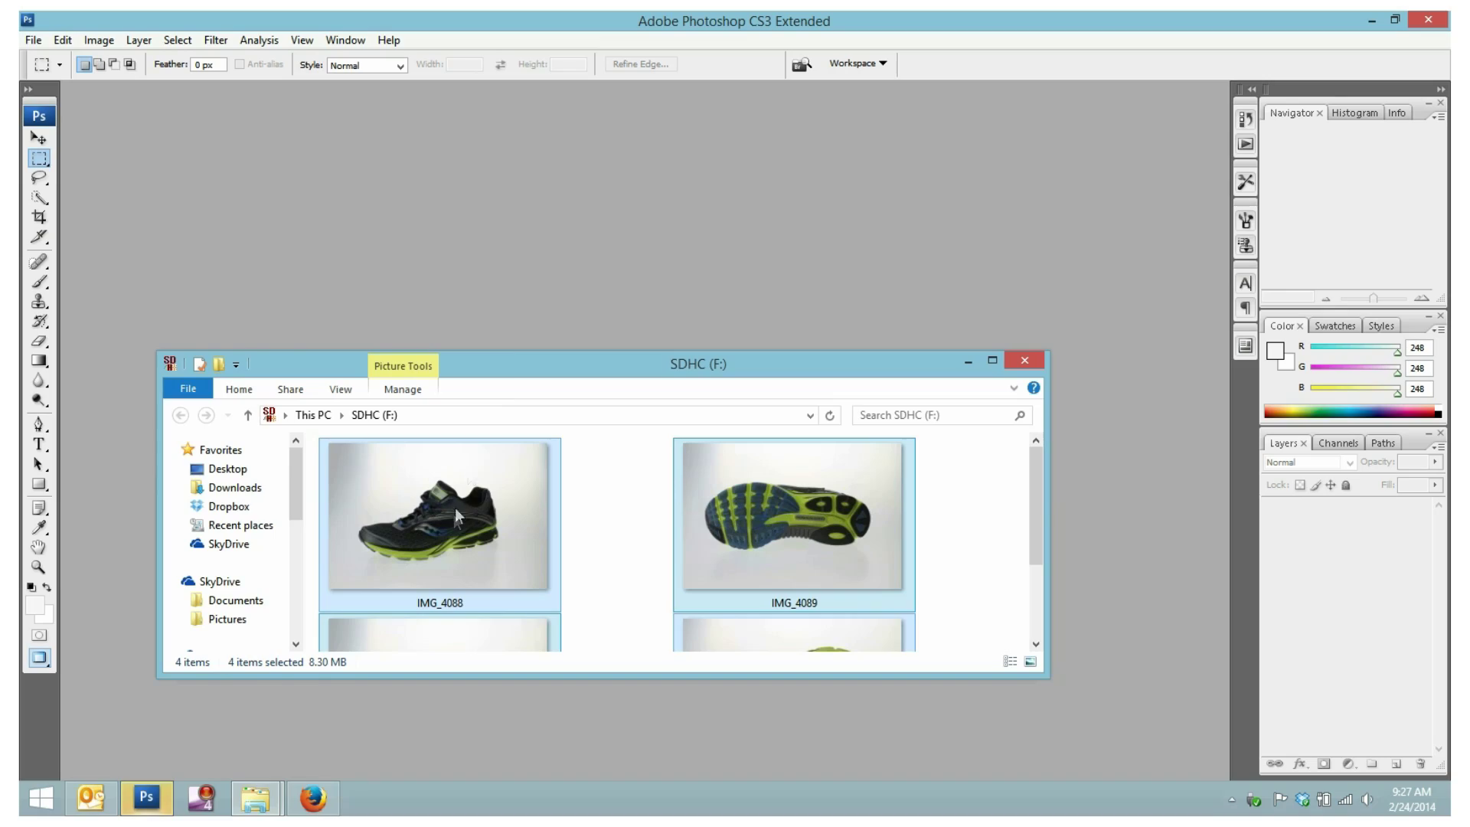
# Drag in ShutterStream to bring up the live camera feed of the sneaker on the white backdrop
pyautogui.moveTo(455, 507); pyautogui.dragTo(495, 299)
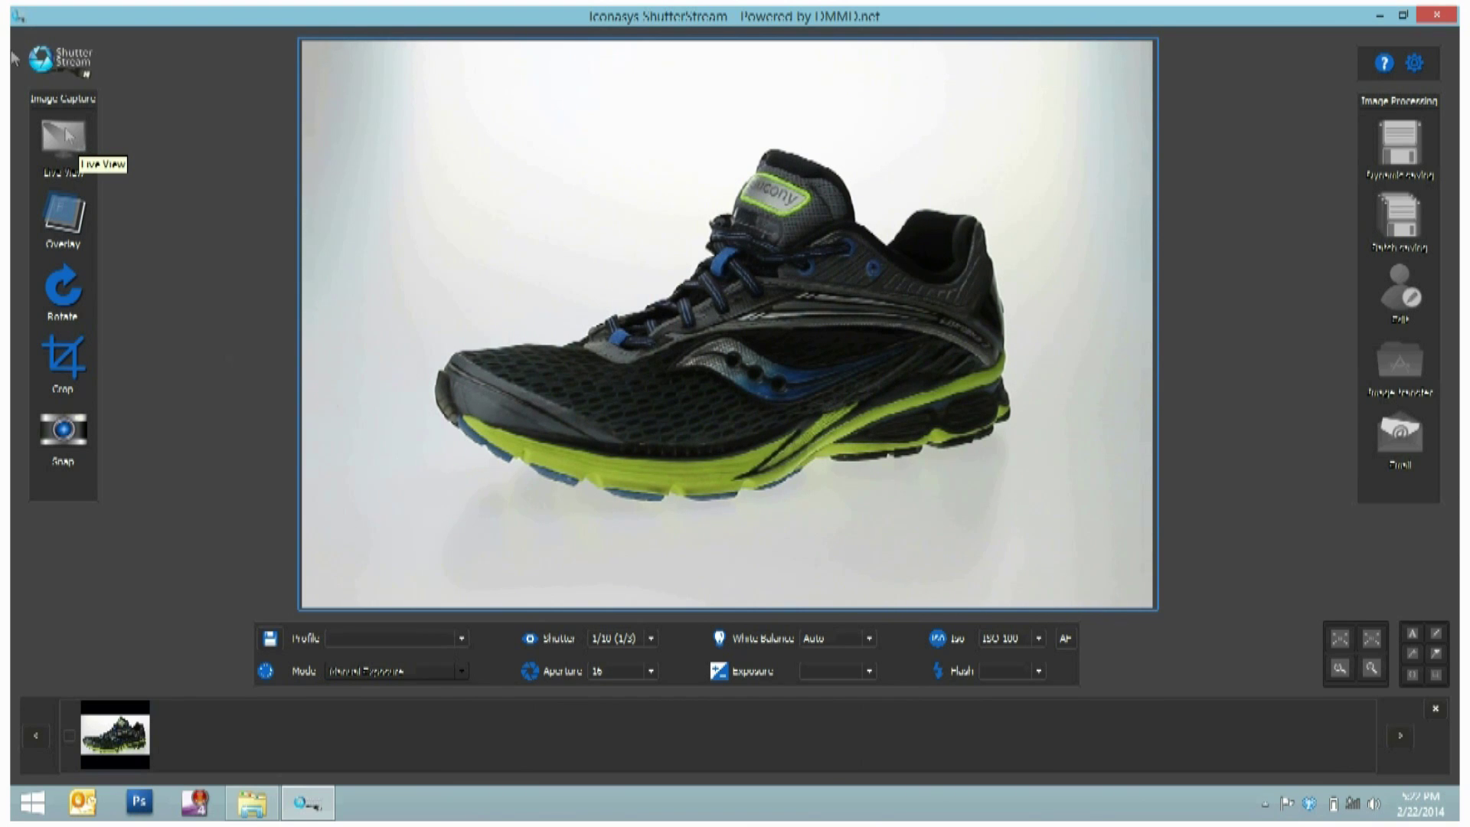
# Set the camera shutter speed to 1/8 for a brighter live view
pyautogui.click(613, 649)
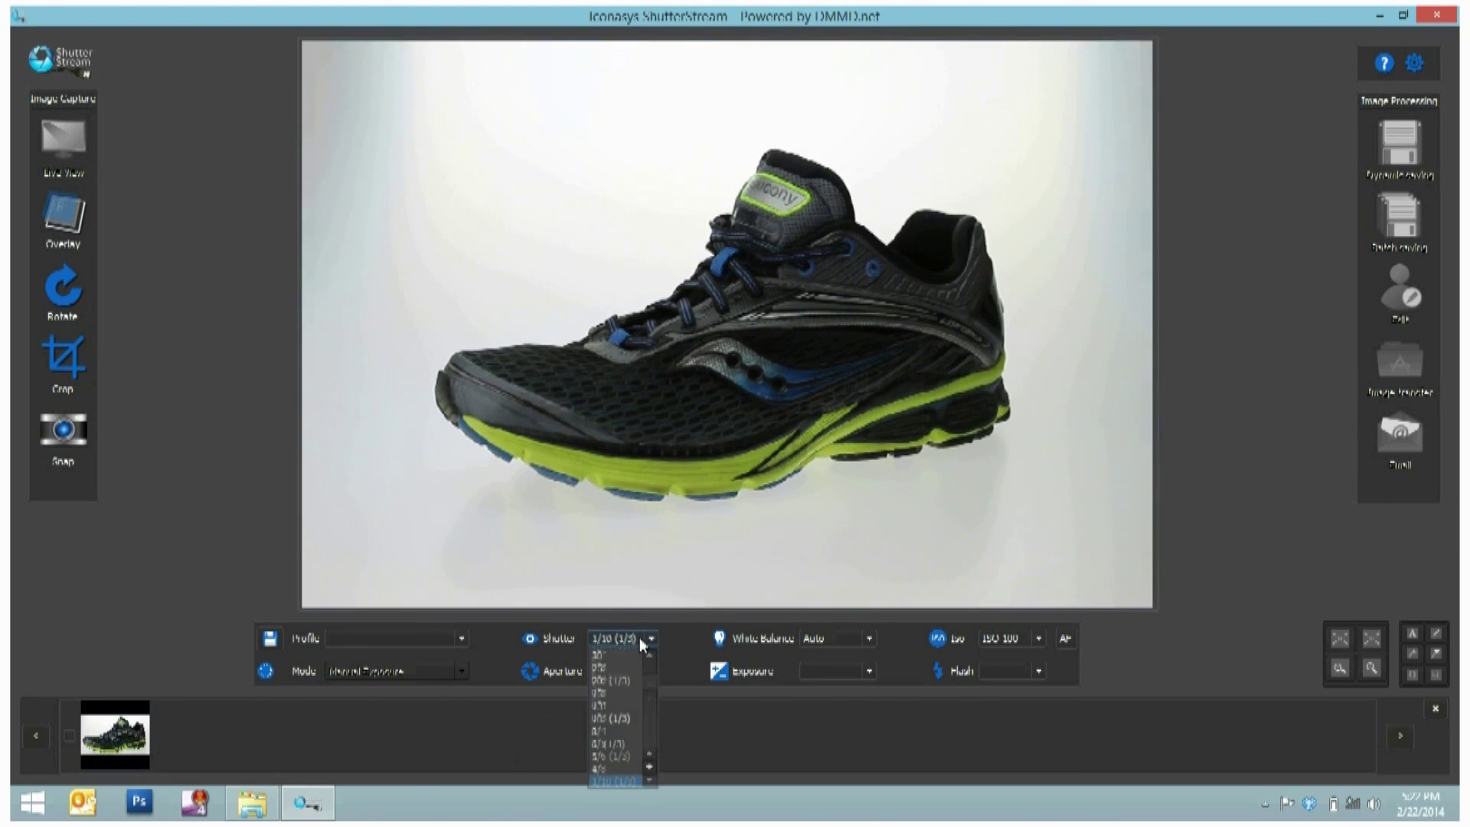
pyautogui.click(620, 757)
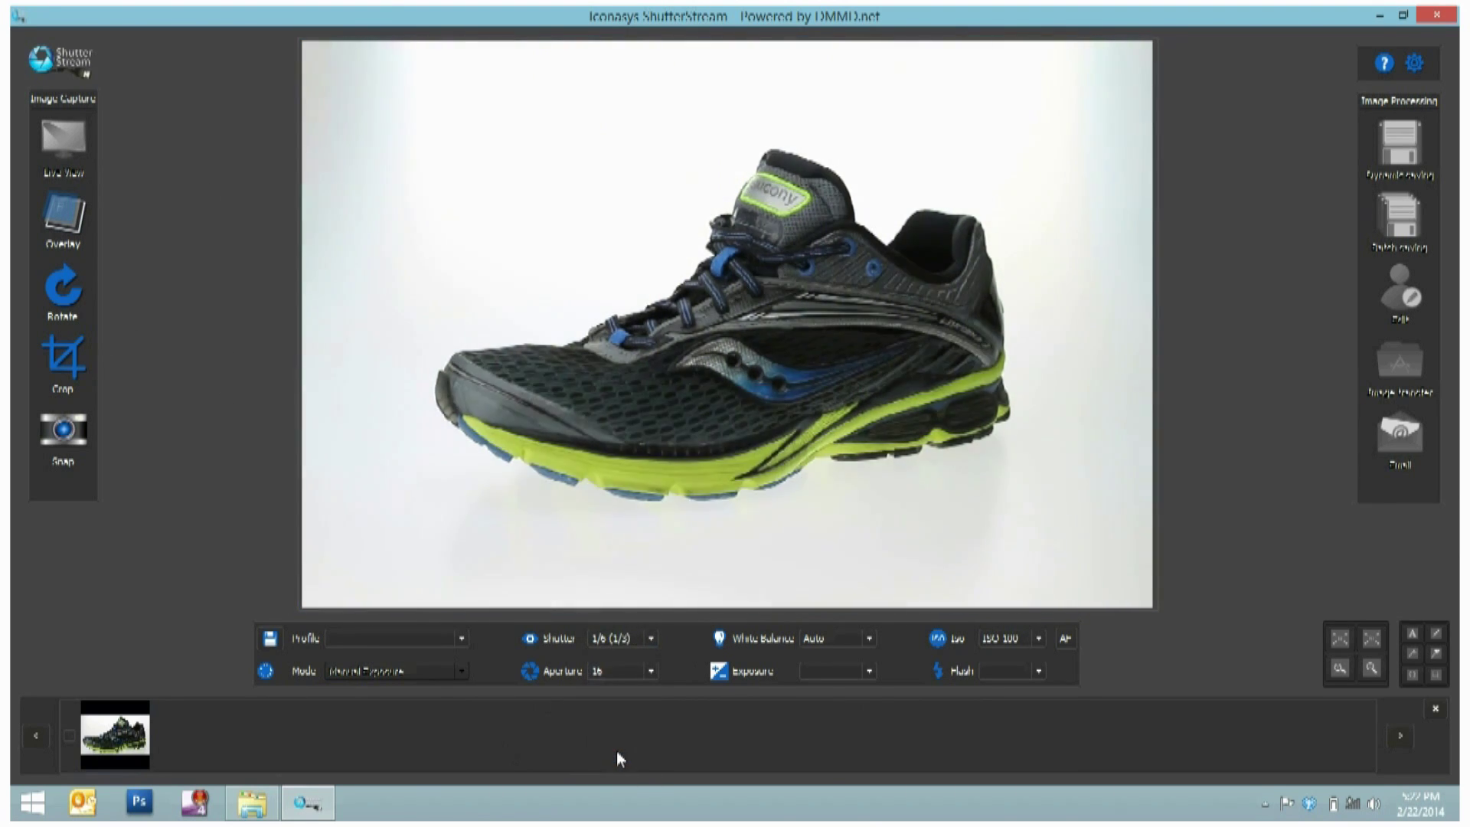
pyautogui.click(652, 639)
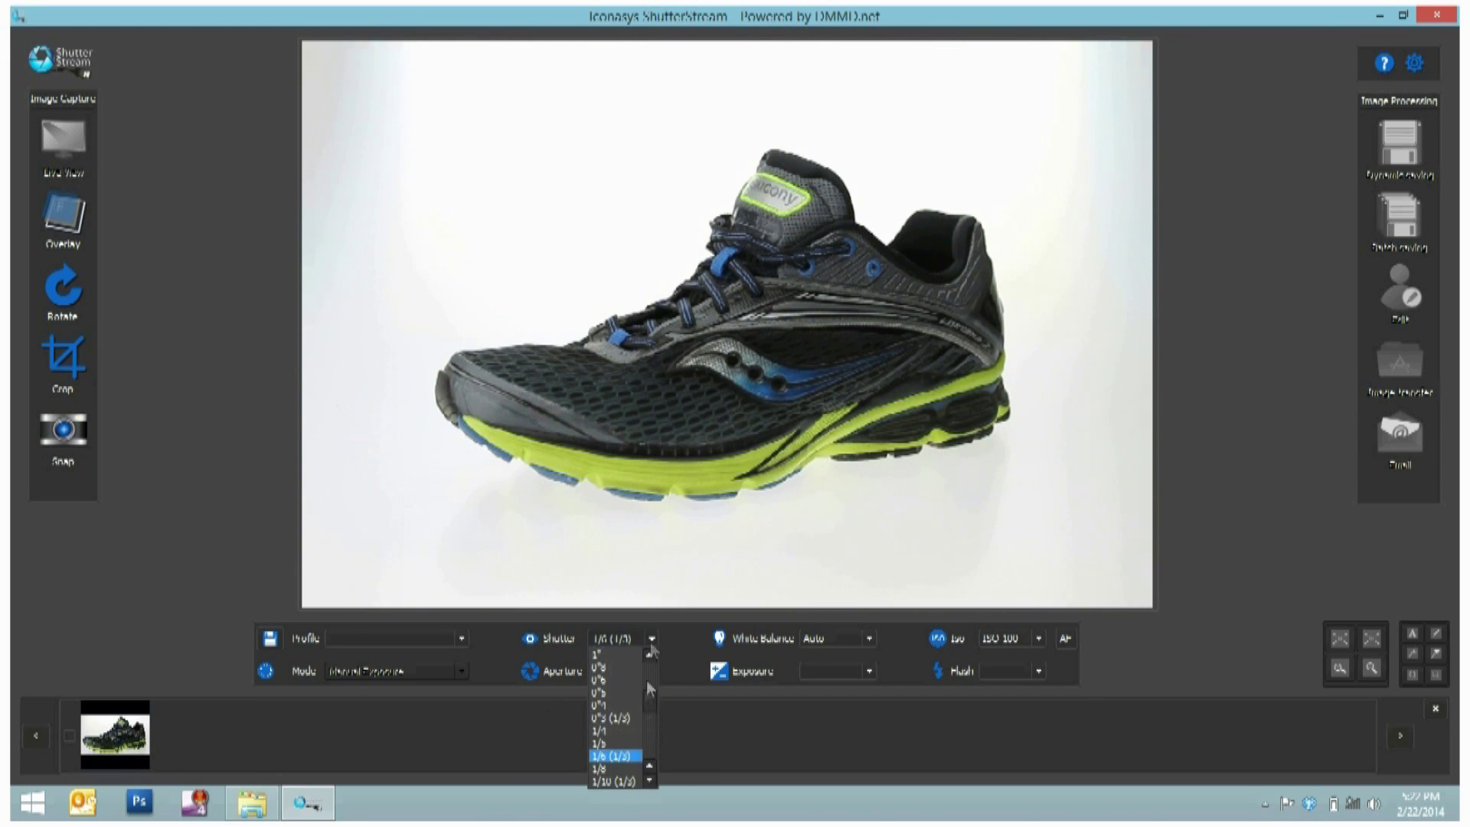
pyautogui.click(622, 768)
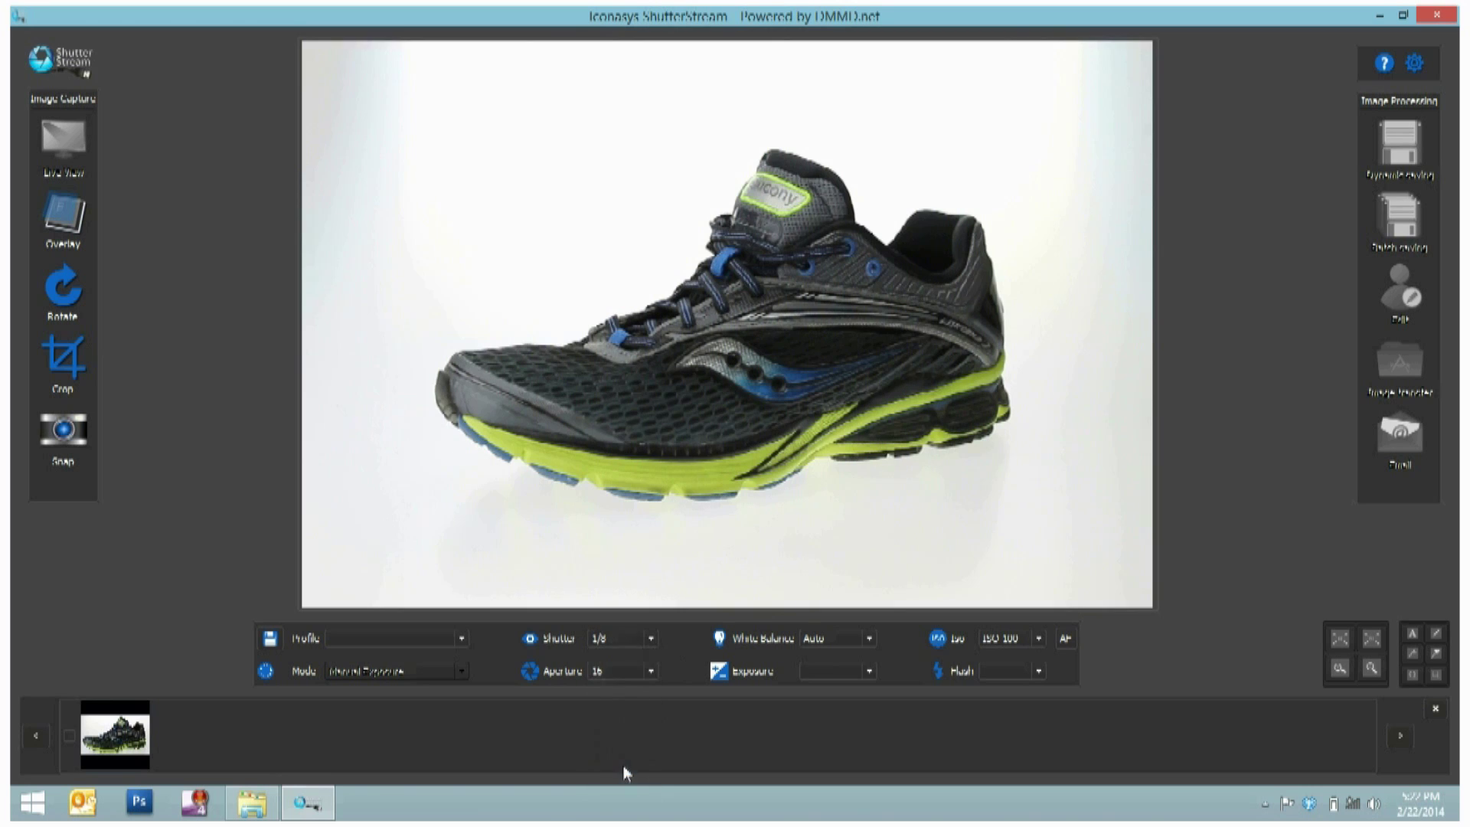
# Draw a crop frame around the shoe and capture the cropped side view
pyautogui.click(80, 357)
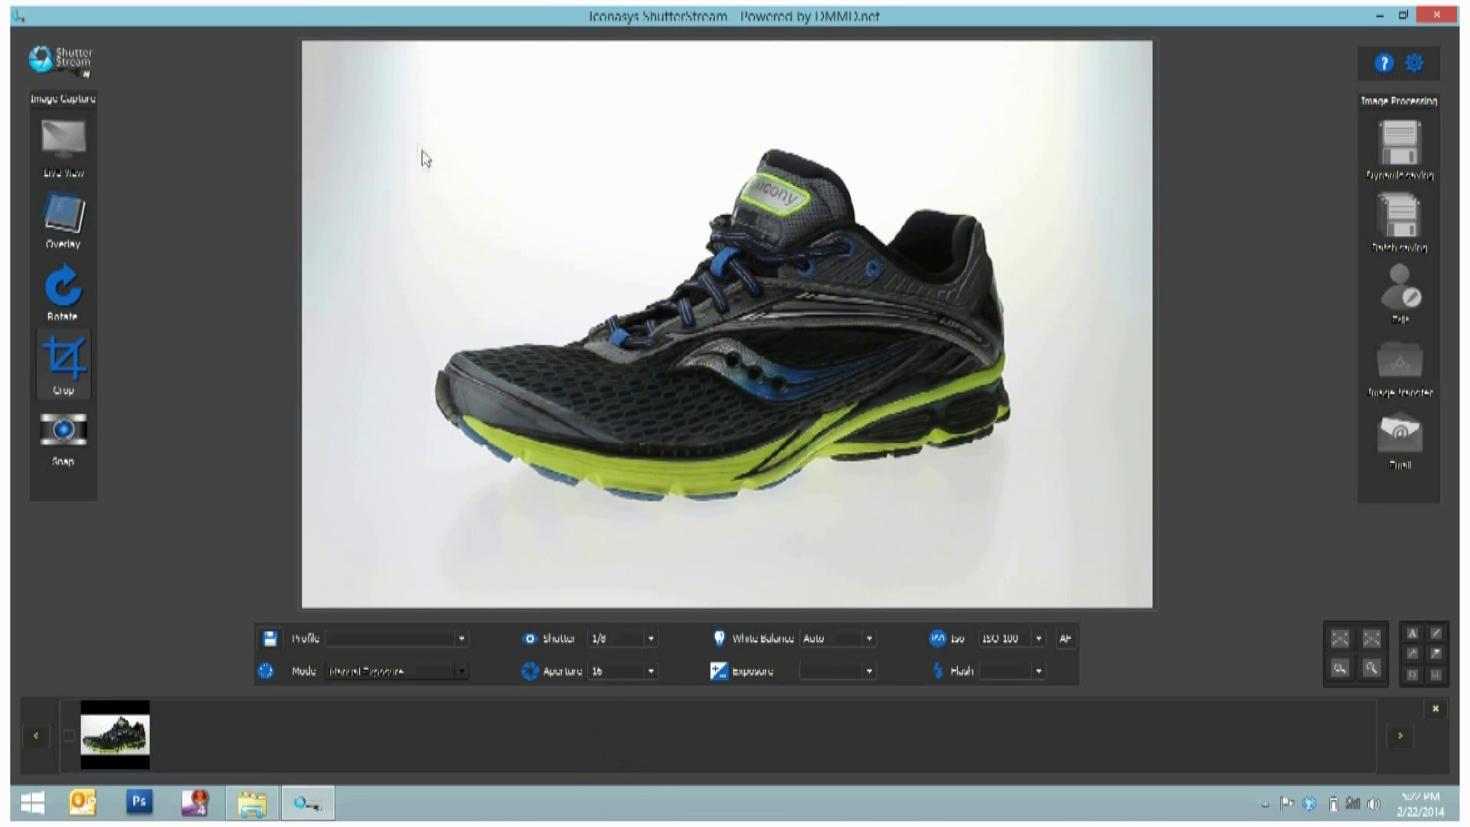
pyautogui.moveTo(412, 135); pyautogui.dragTo(1049, 528)
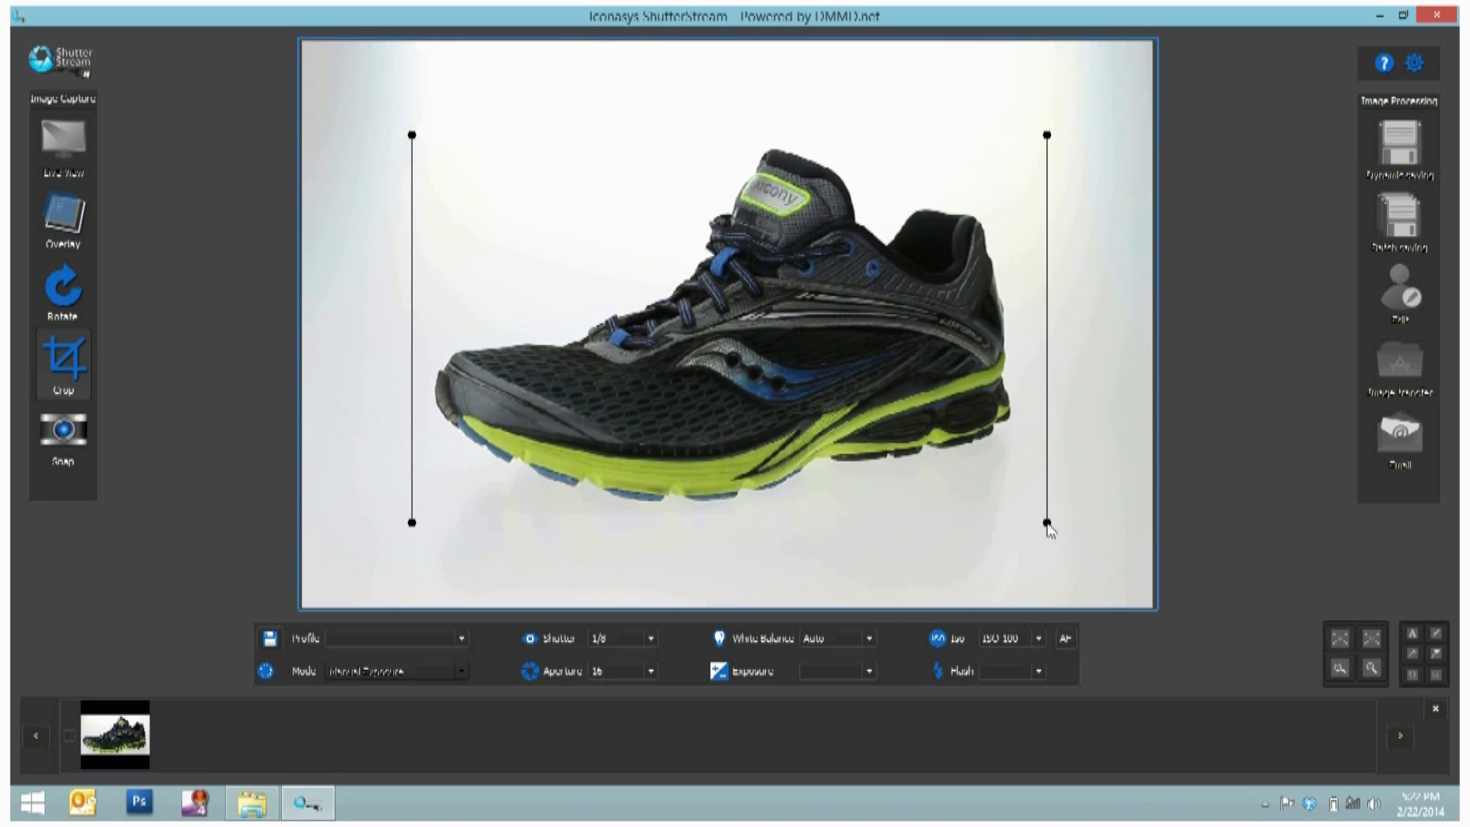
pyautogui.moveTo(1034, 486); pyautogui.dragTo(1030, 477)
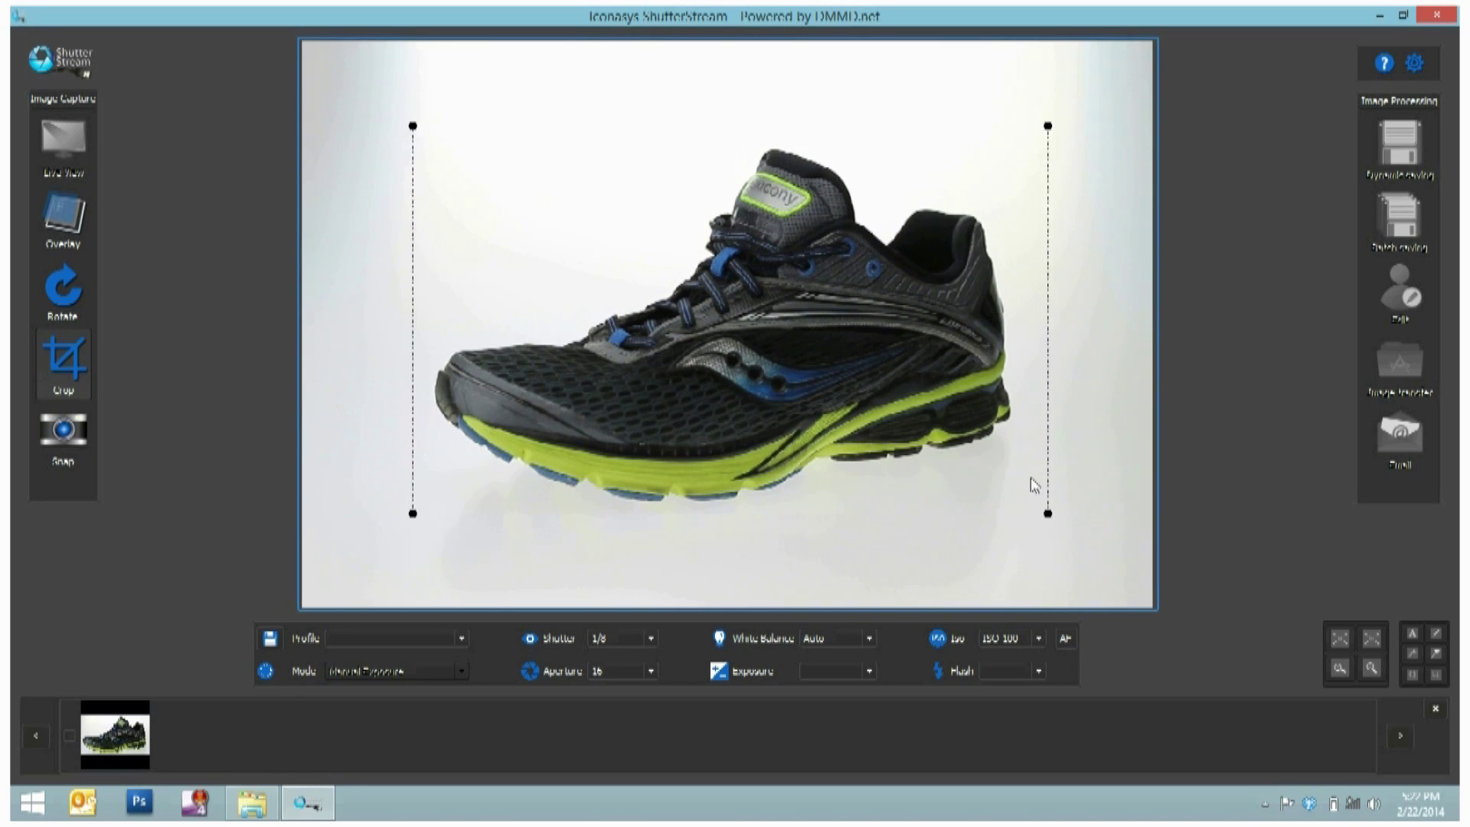
pyautogui.click(36, 431)
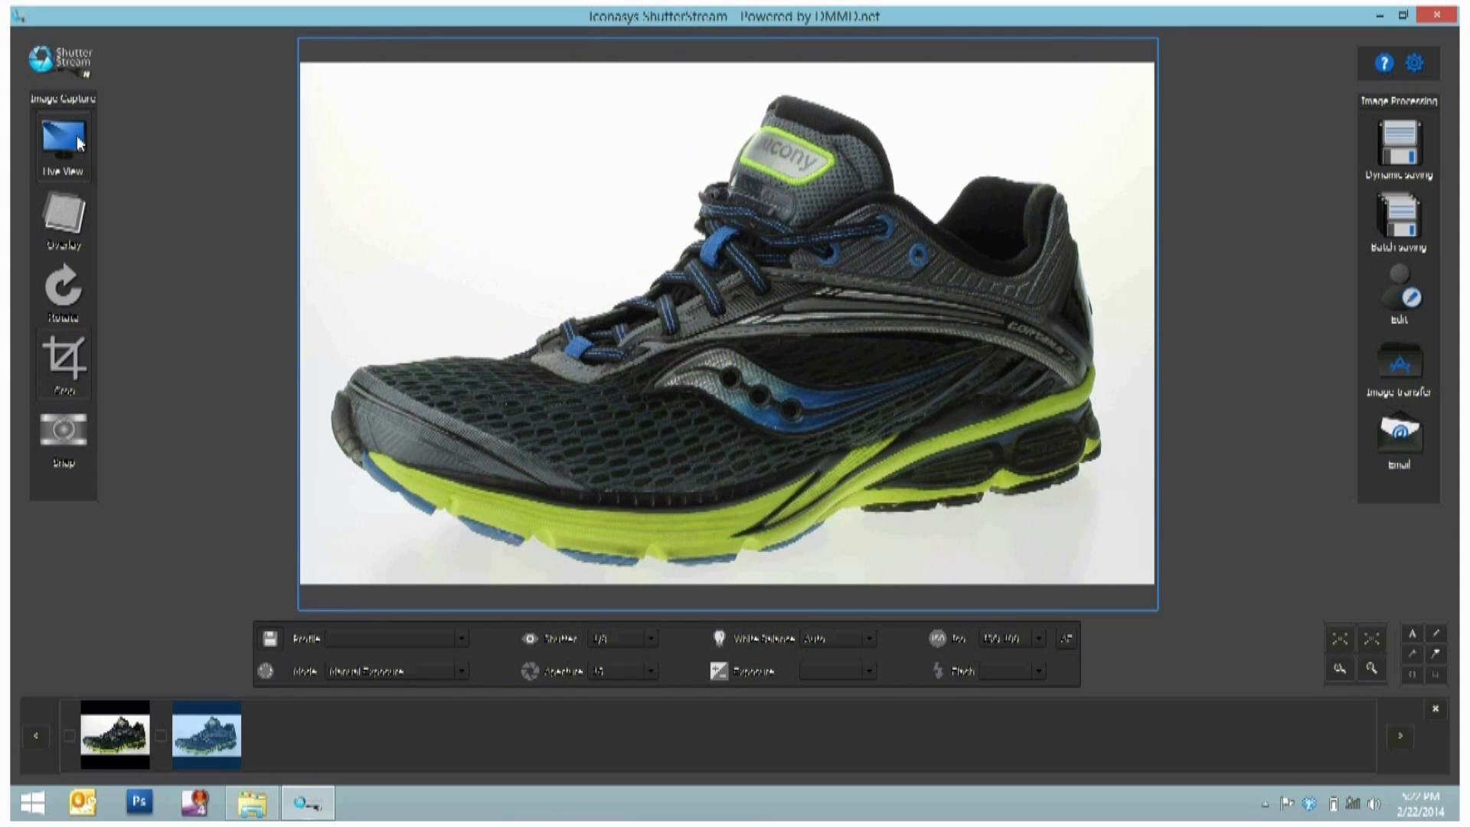
# Return to the live feed for each new angle and capture the sole and top views
pyautogui.click(77, 136)
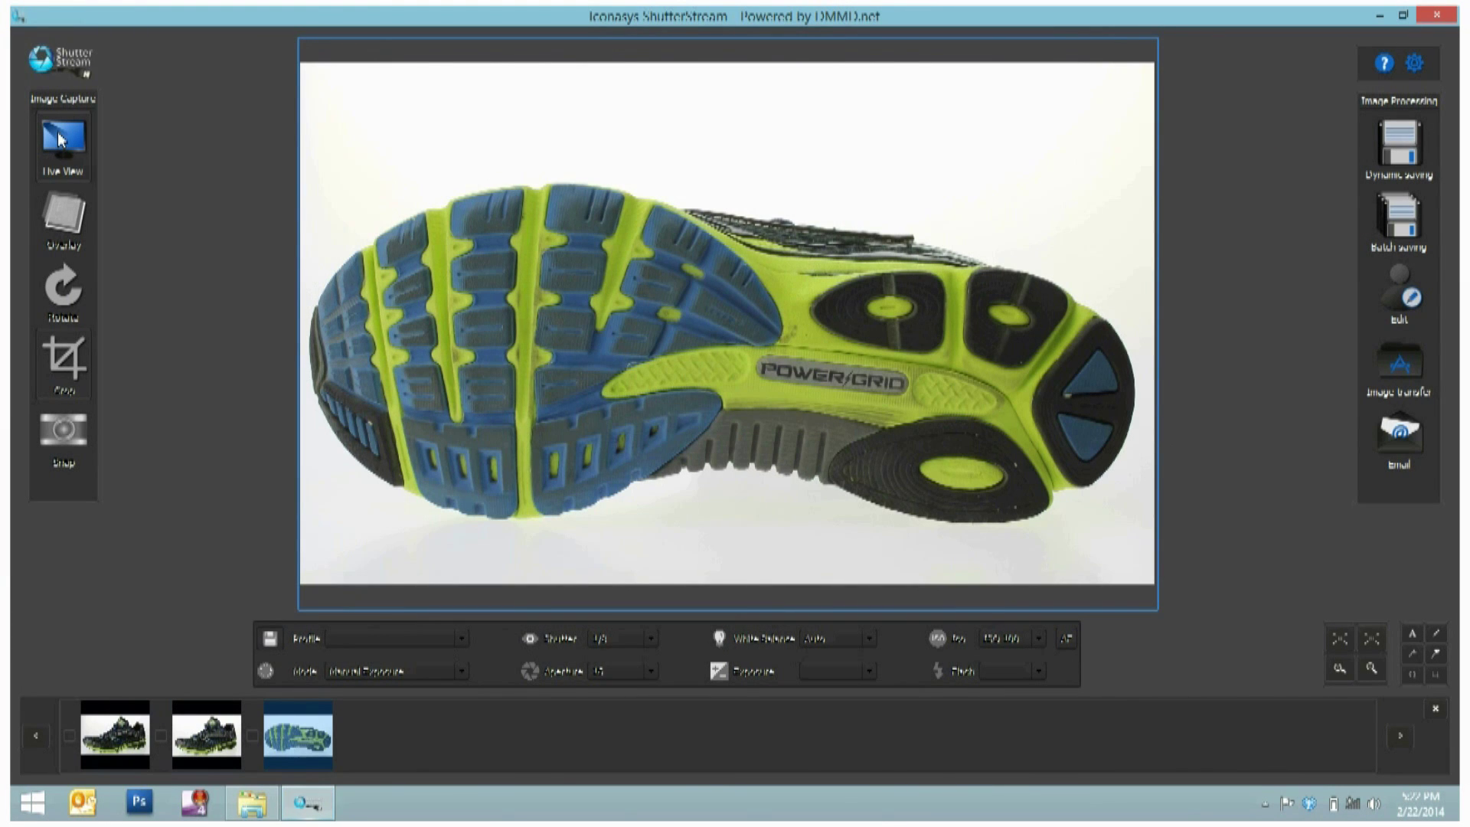
pyautogui.click(61, 139)
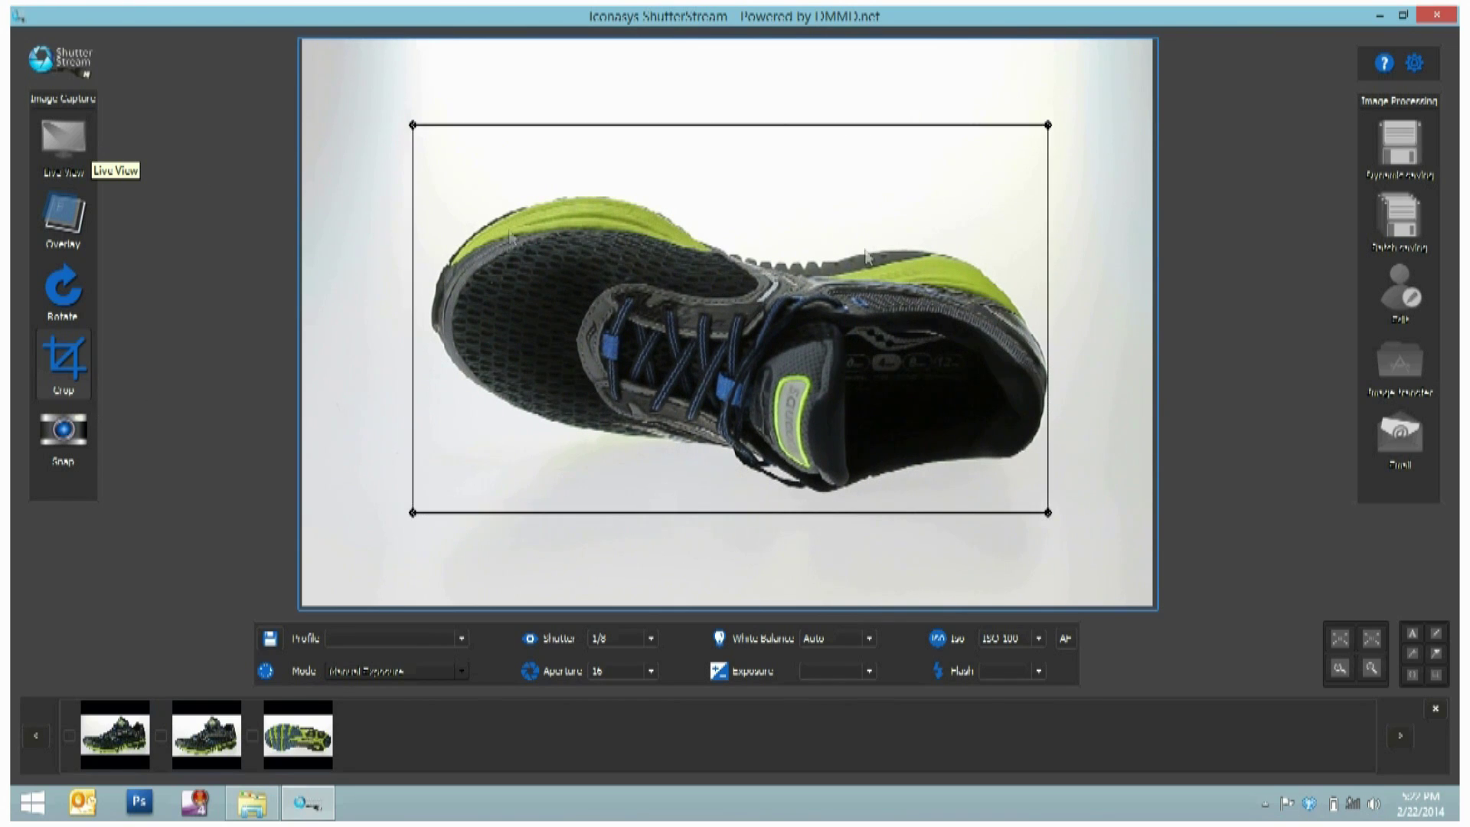
pyautogui.click(56, 436)
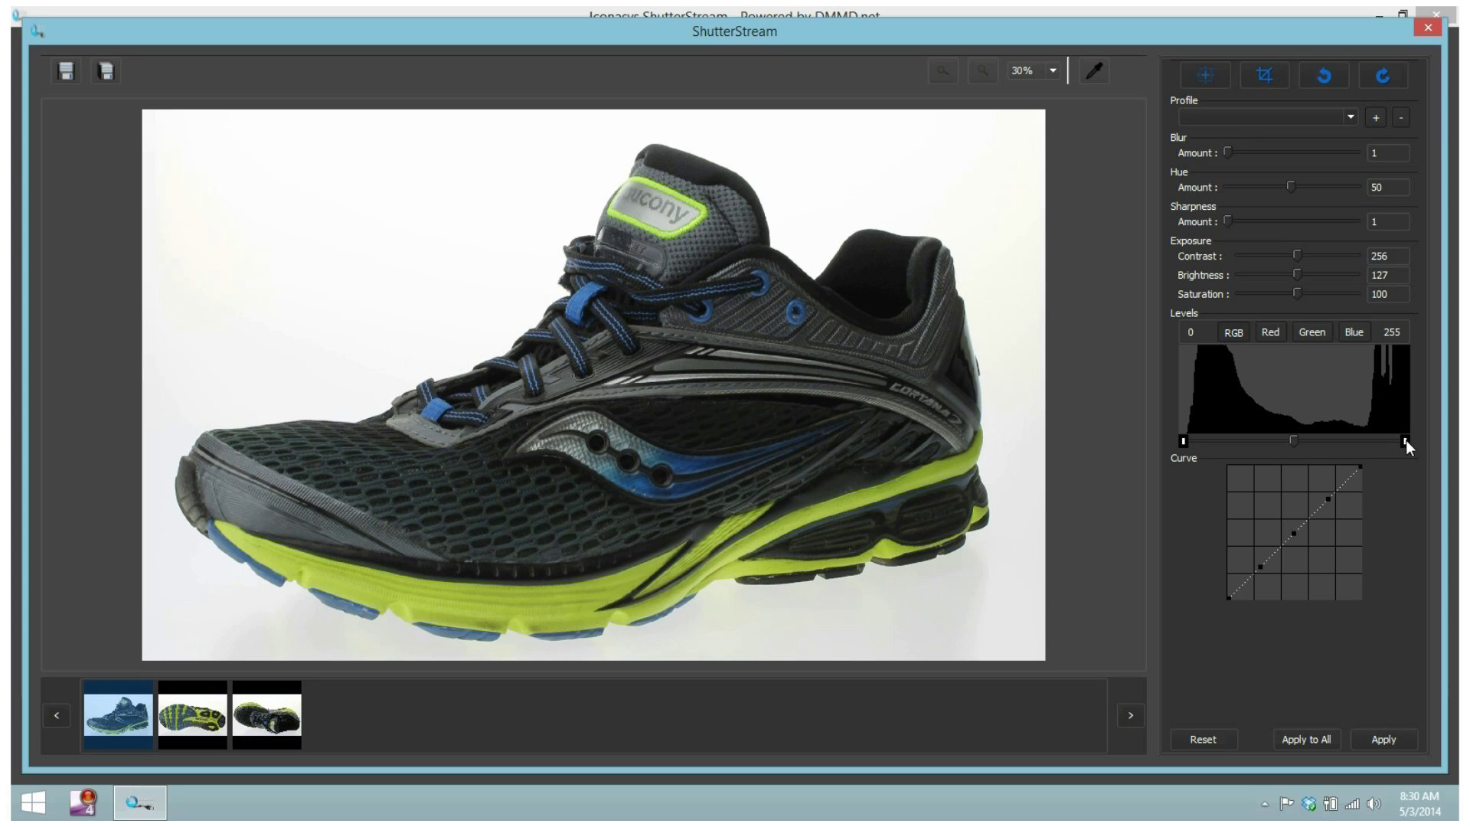
# Pull in the Levels white and black points, set Sharpness to 3, and apply to all photos
pyautogui.moveTo(1407, 441); pyautogui.dragTo(1371, 441)
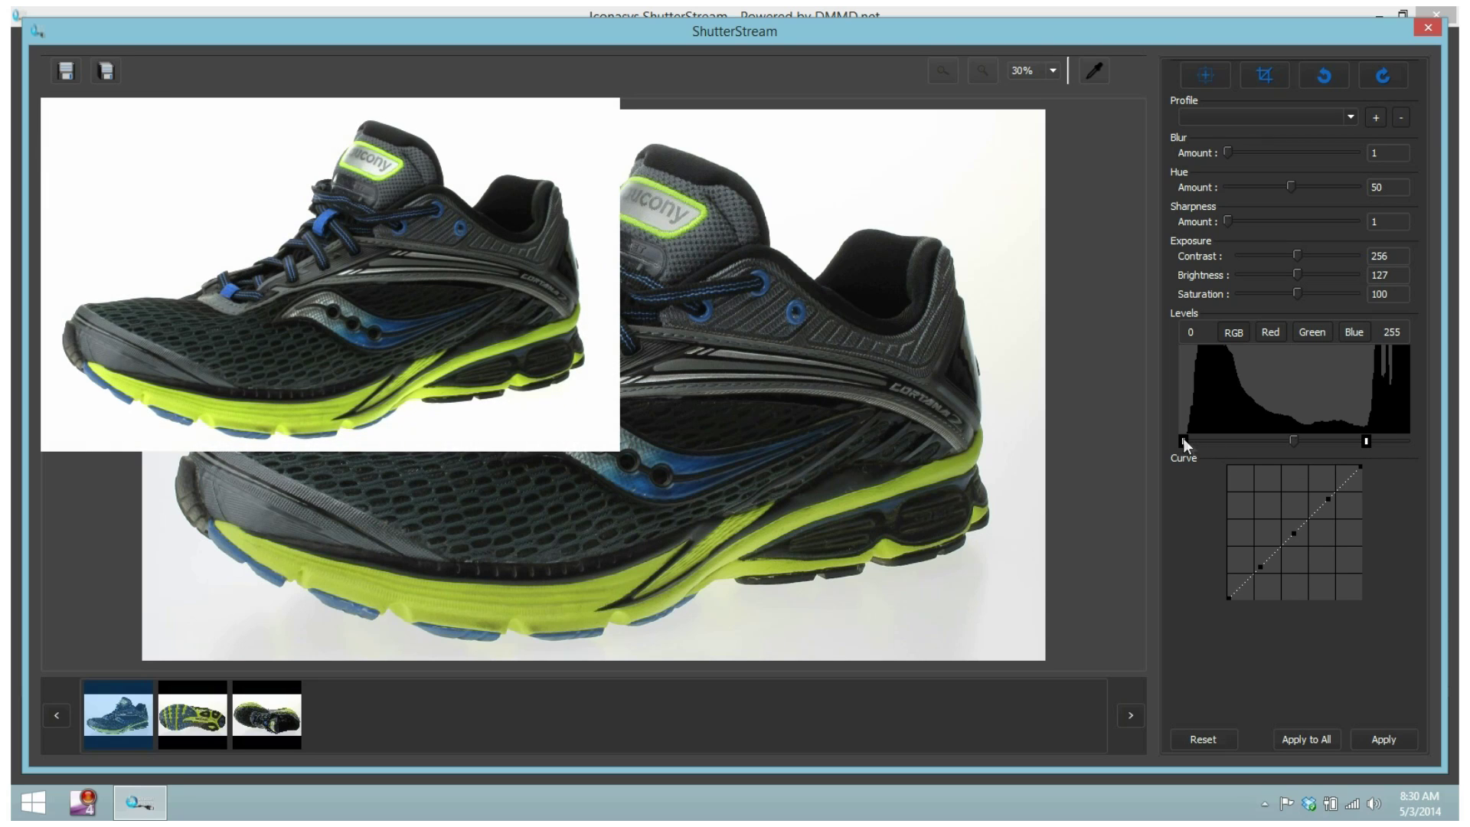
pyautogui.moveTo(1184, 441); pyautogui.dragTo(1194, 441)
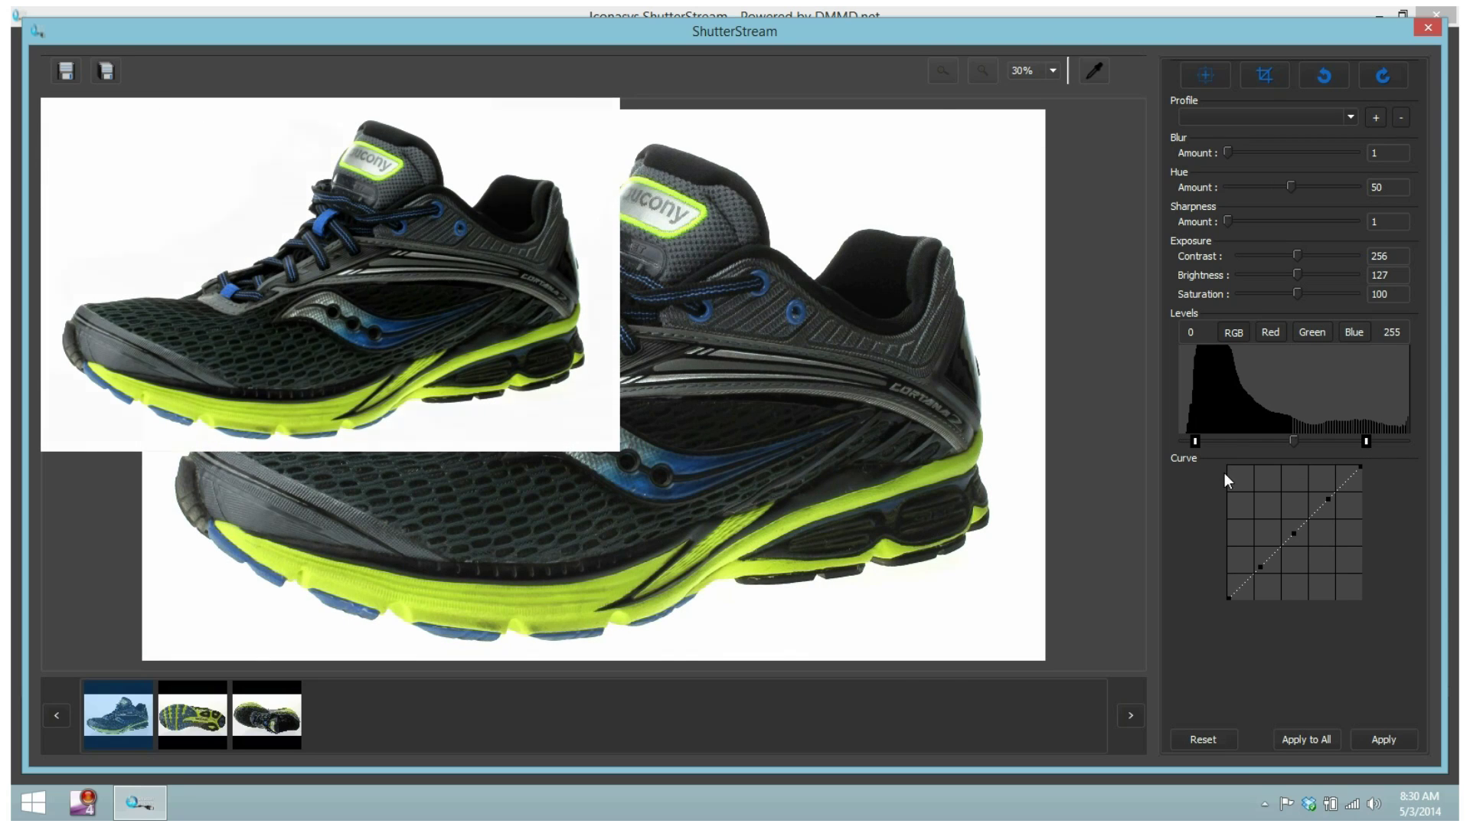
pyautogui.moveTo(1230, 220); pyautogui.dragTo(1240, 223)
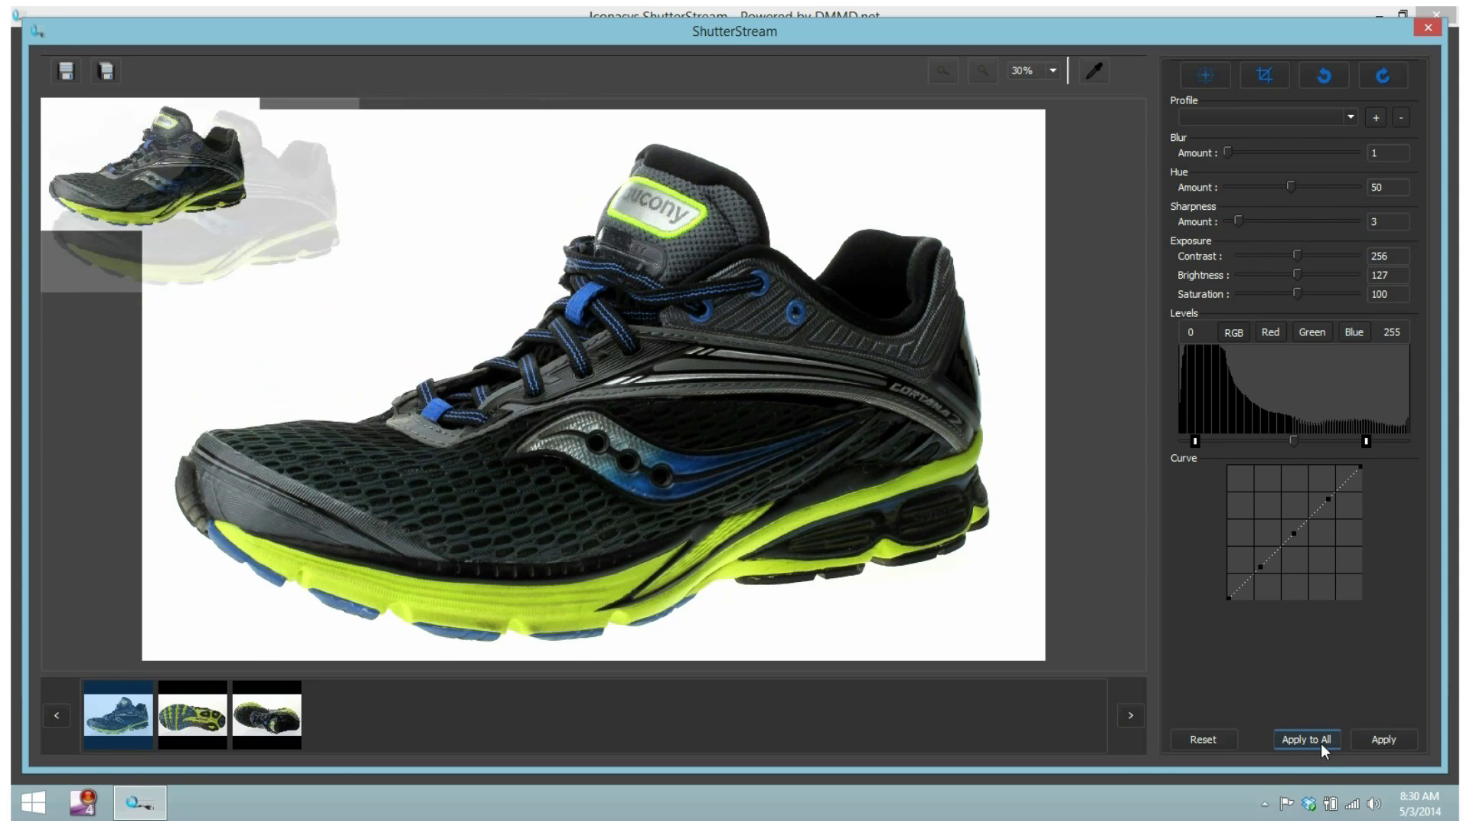
pyautogui.click(1321, 740)
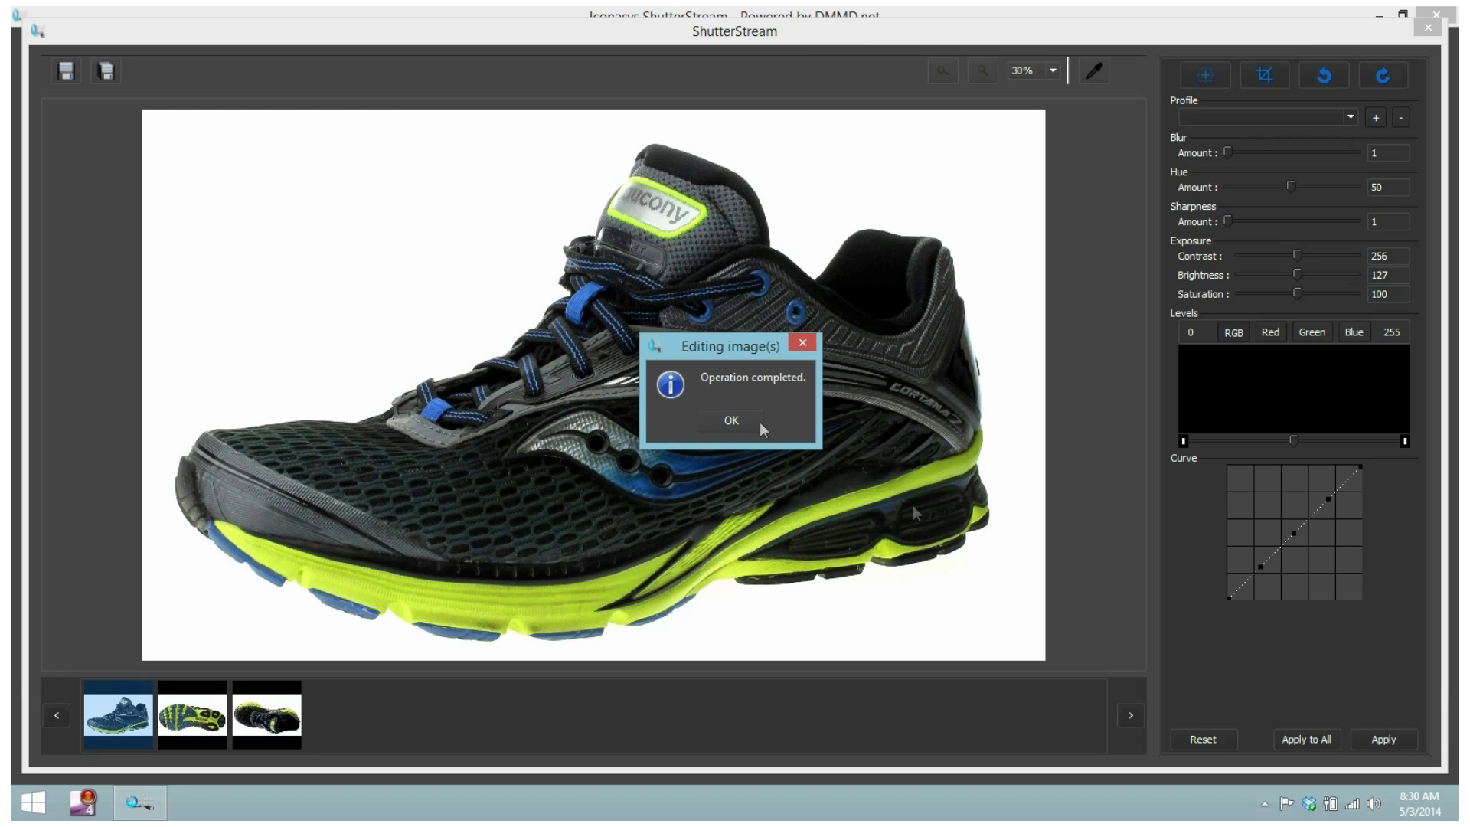
# Export the thumbnail, product-page and web-master JPG versions of all three shoe photos
pyautogui.click(731, 420)
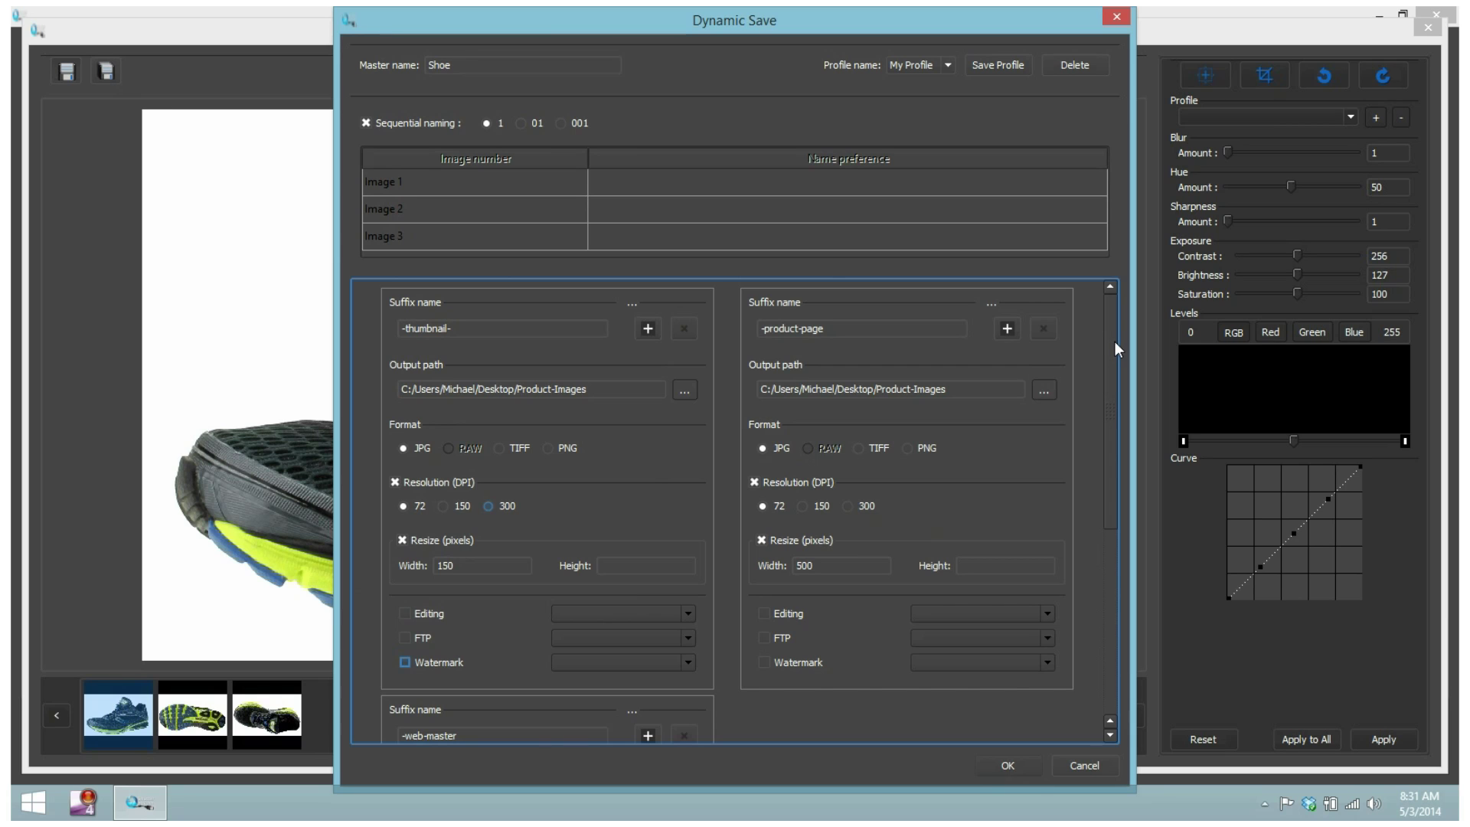
pyautogui.click(995, 766)
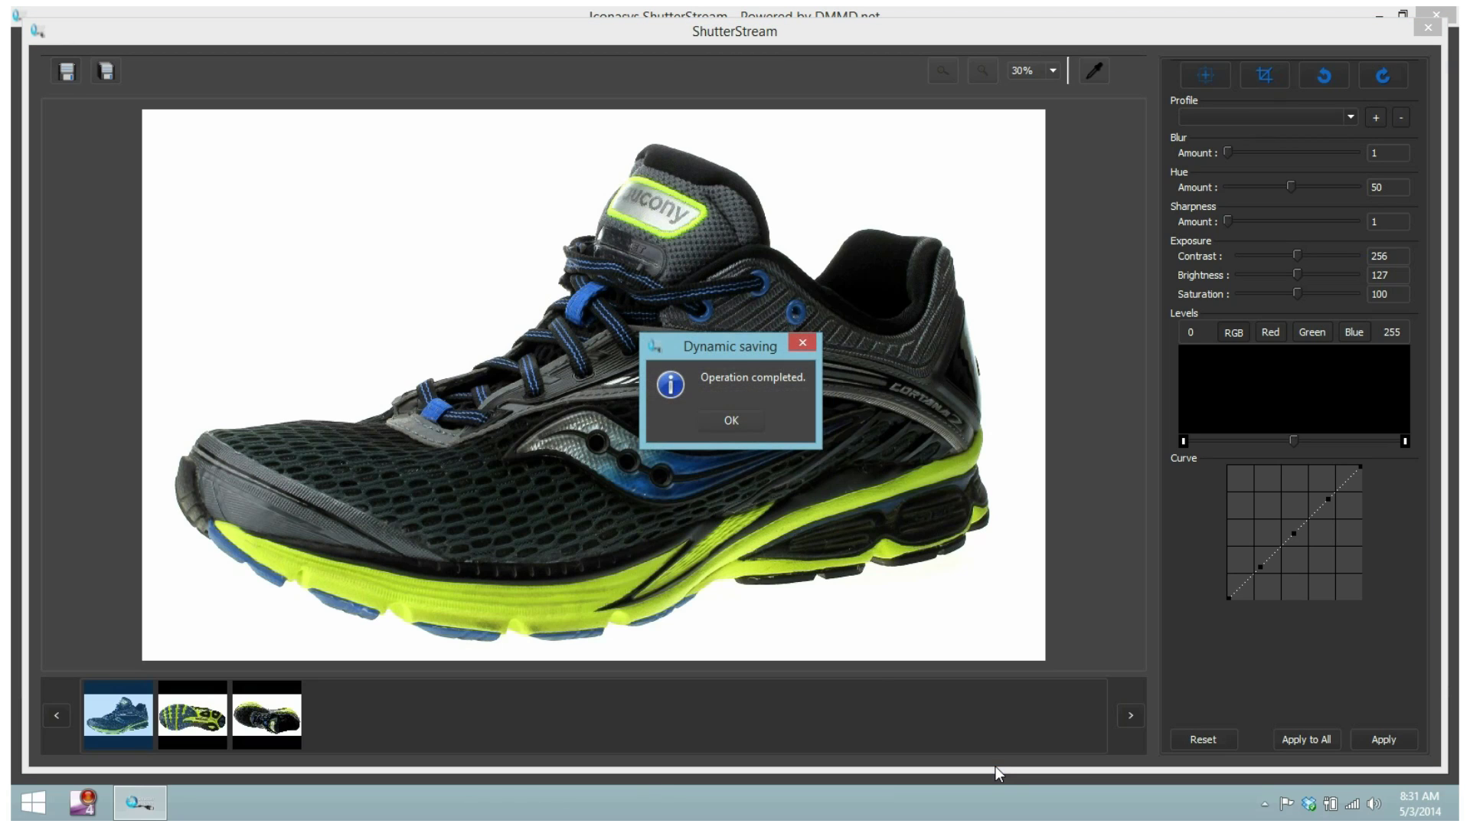
pyautogui.click(704, 429)
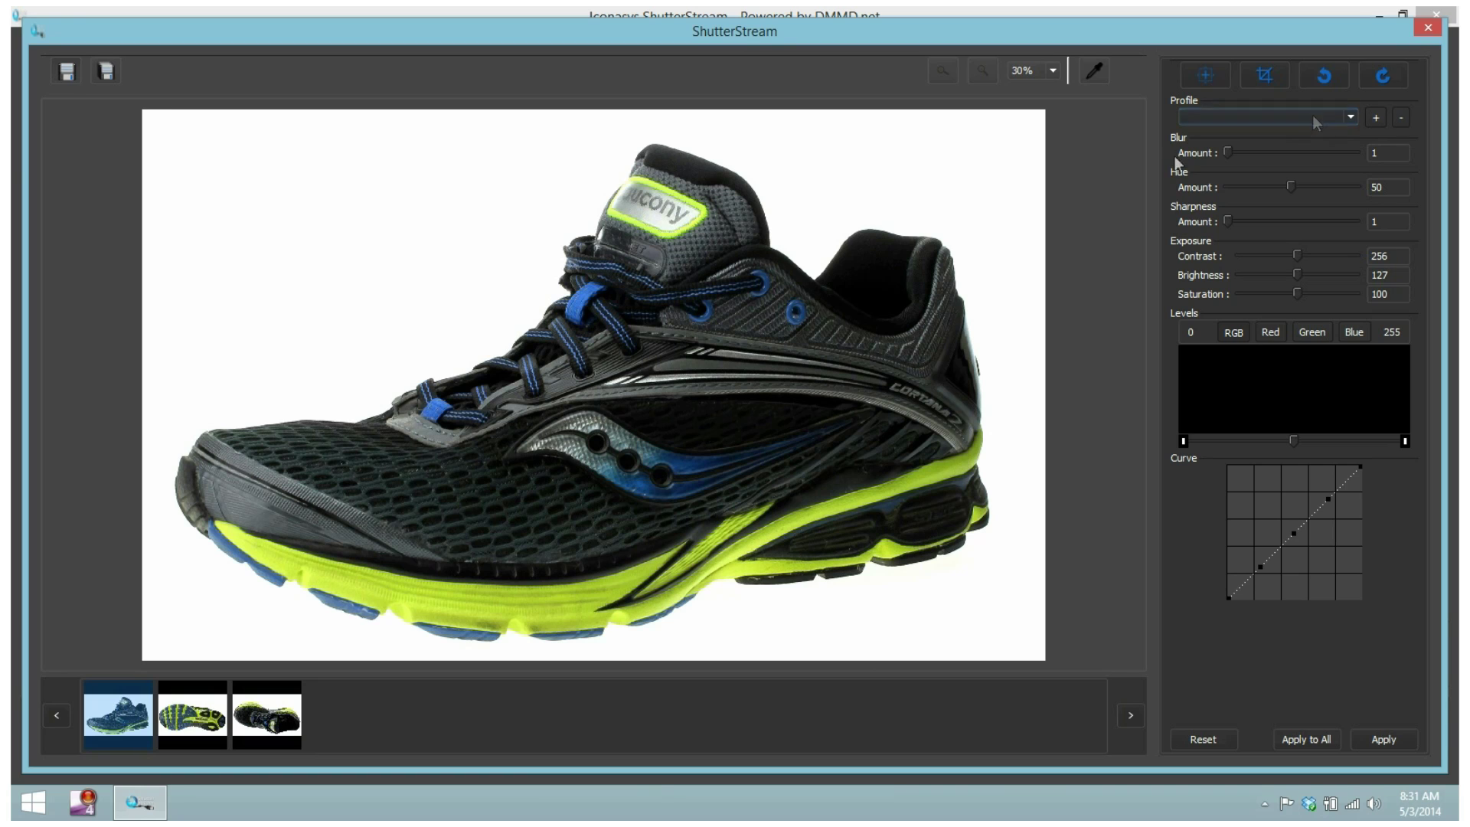
# Close the editor and open Shoe-product-page1 from the Product-Images folder to check it
pyautogui.click(1428, 28)
pyautogui.click(1377, 15)
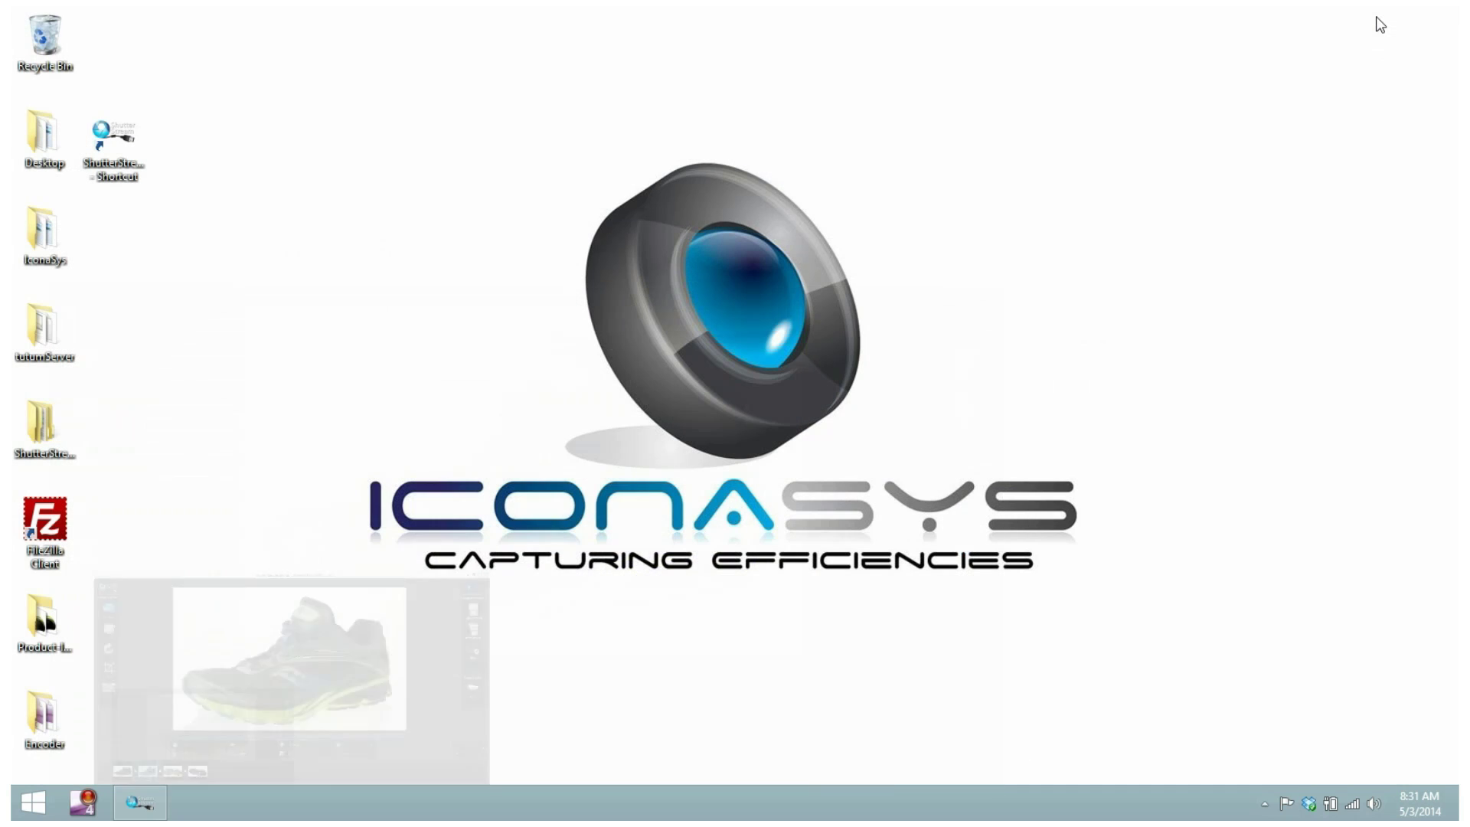
pyautogui.doubleClick(59, 628)
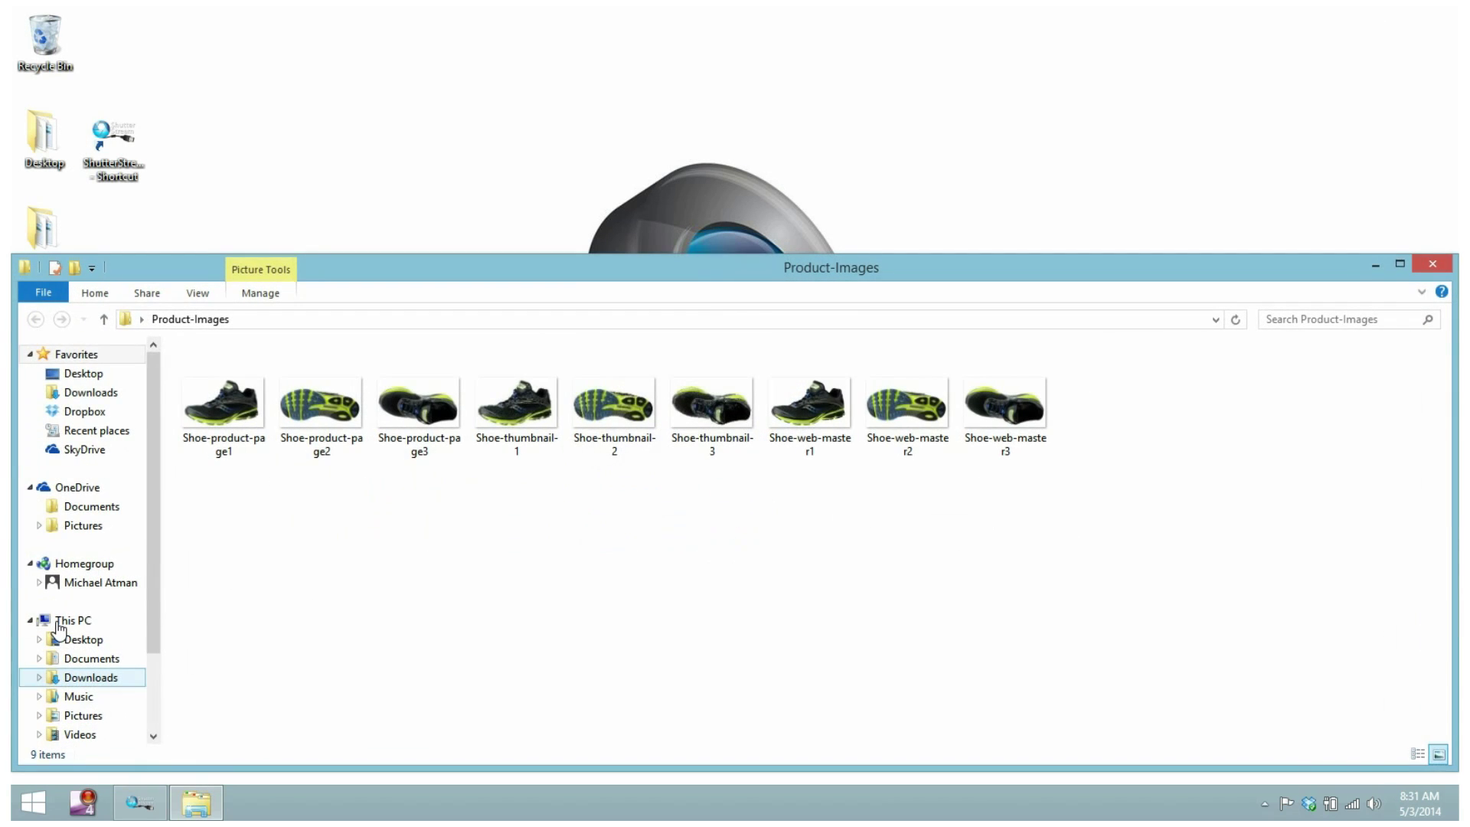
pyautogui.doubleClick(223, 403)
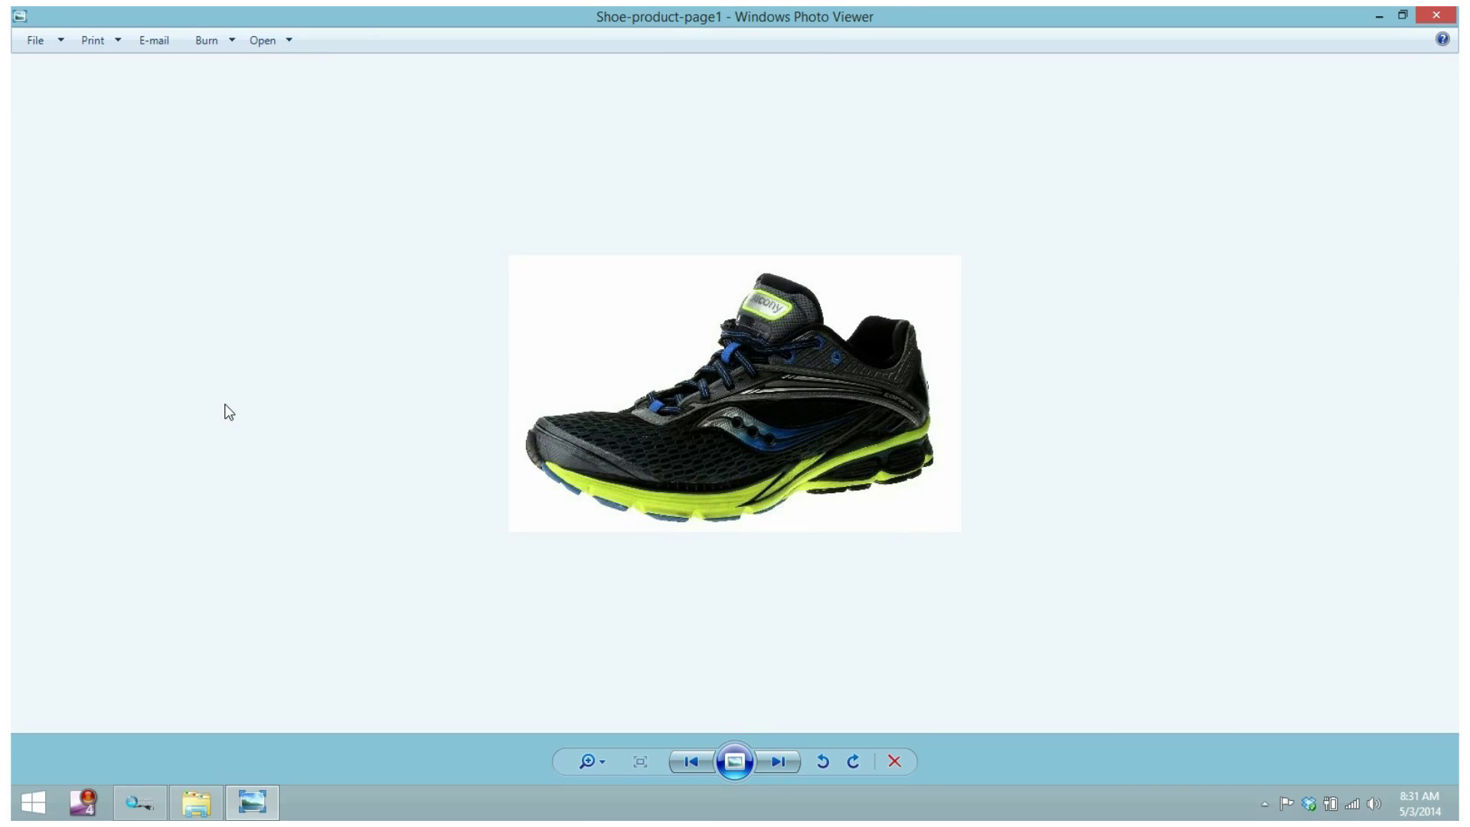
pyautogui.press('Right')
pyautogui.press('Right')
pyautogui.press('Right')
pyautogui.press('Right')
pyautogui.press('Right')
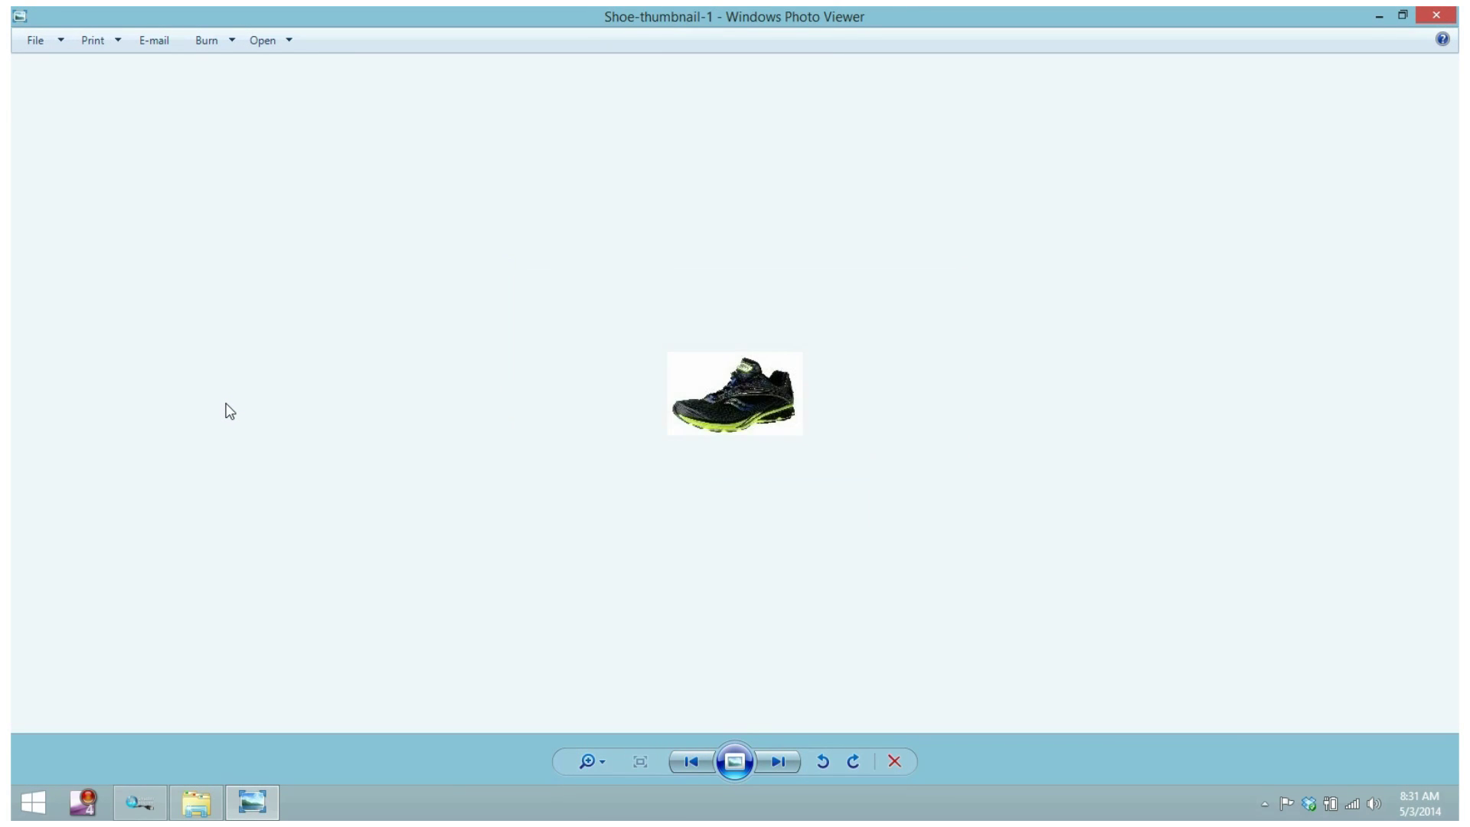
pyautogui.press('Right')
pyautogui.press('Right')
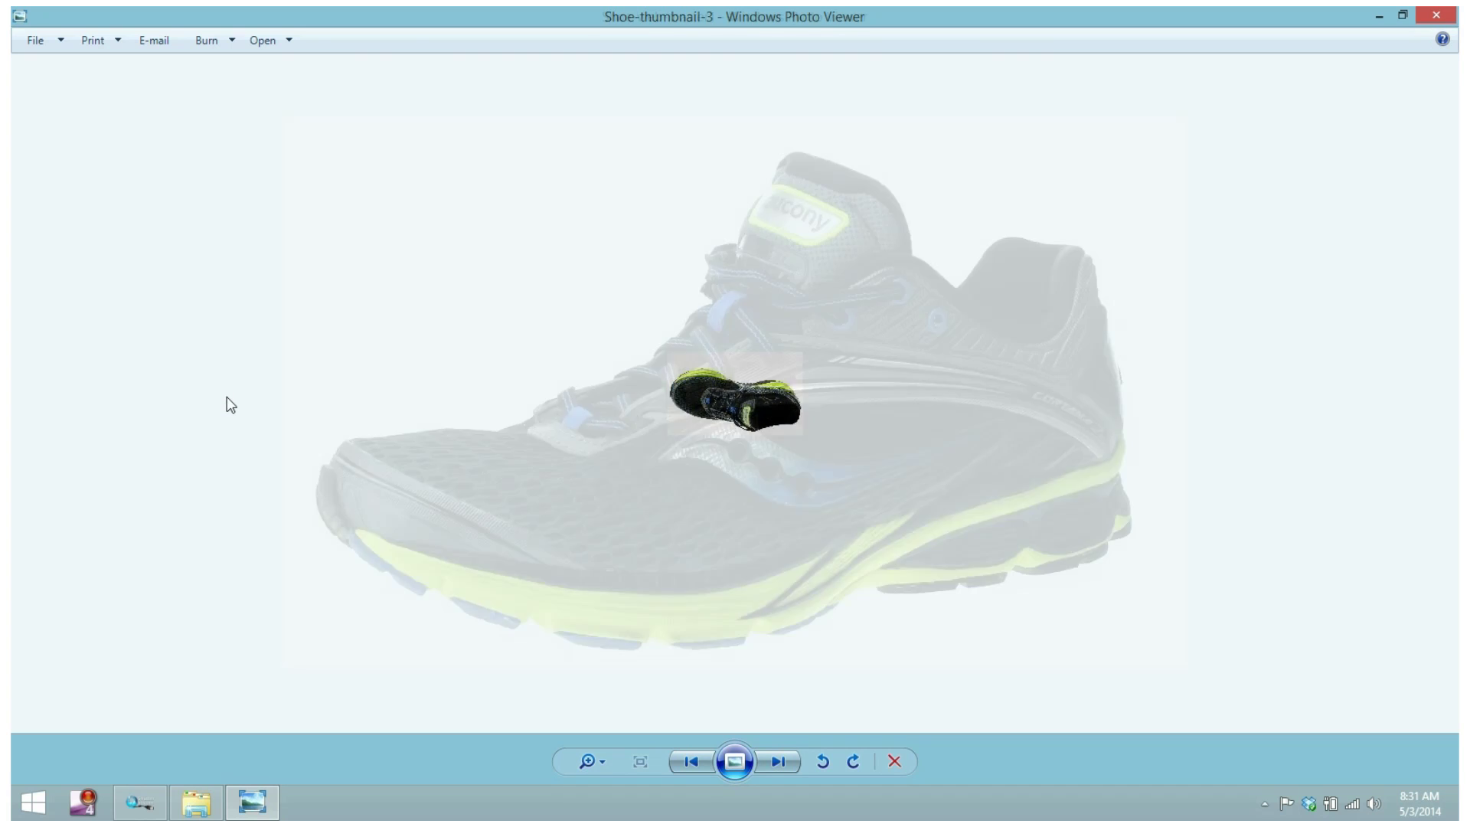
pyautogui.press('Right')
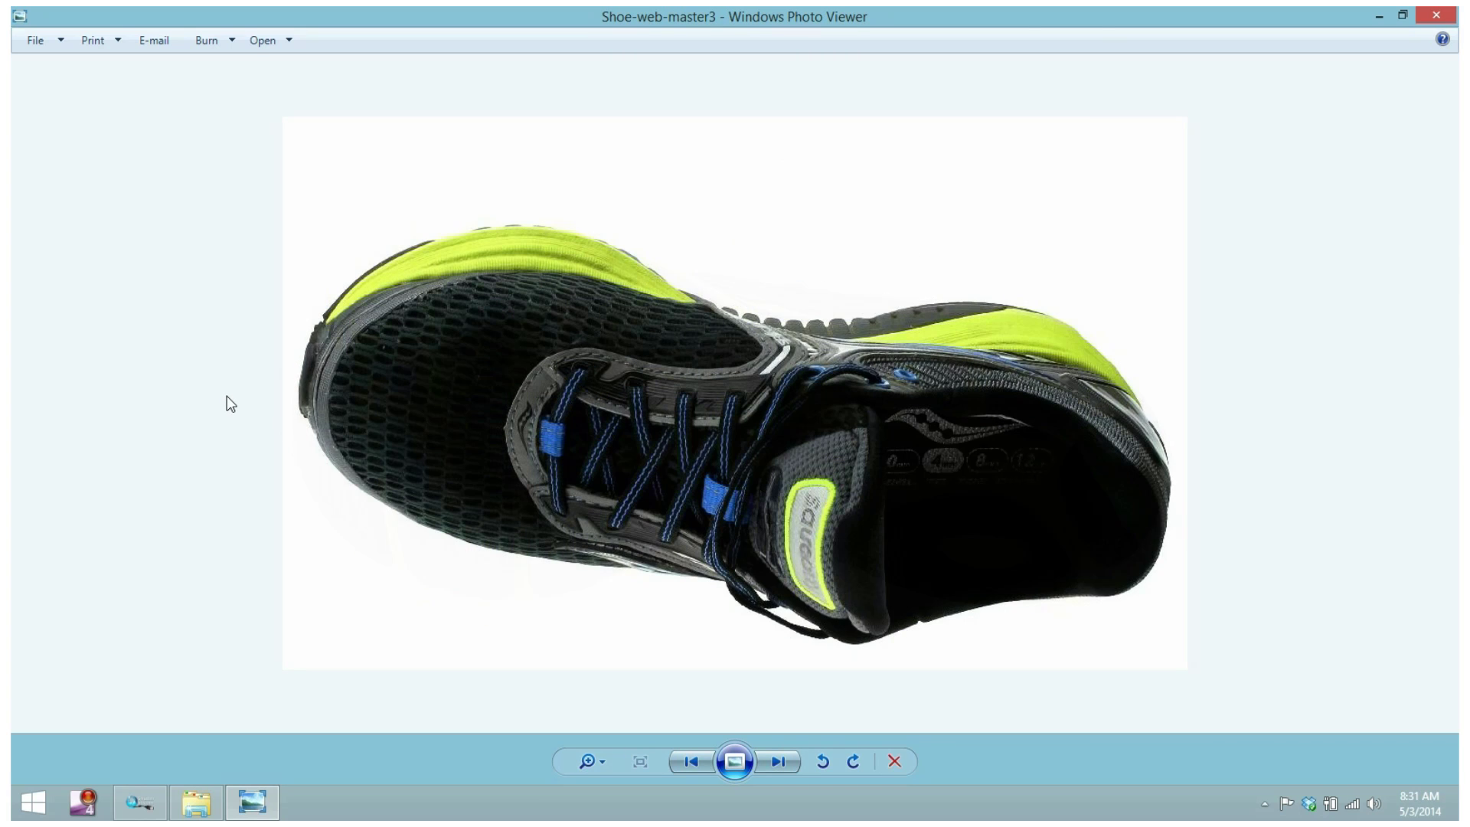
pyautogui.press('Right')
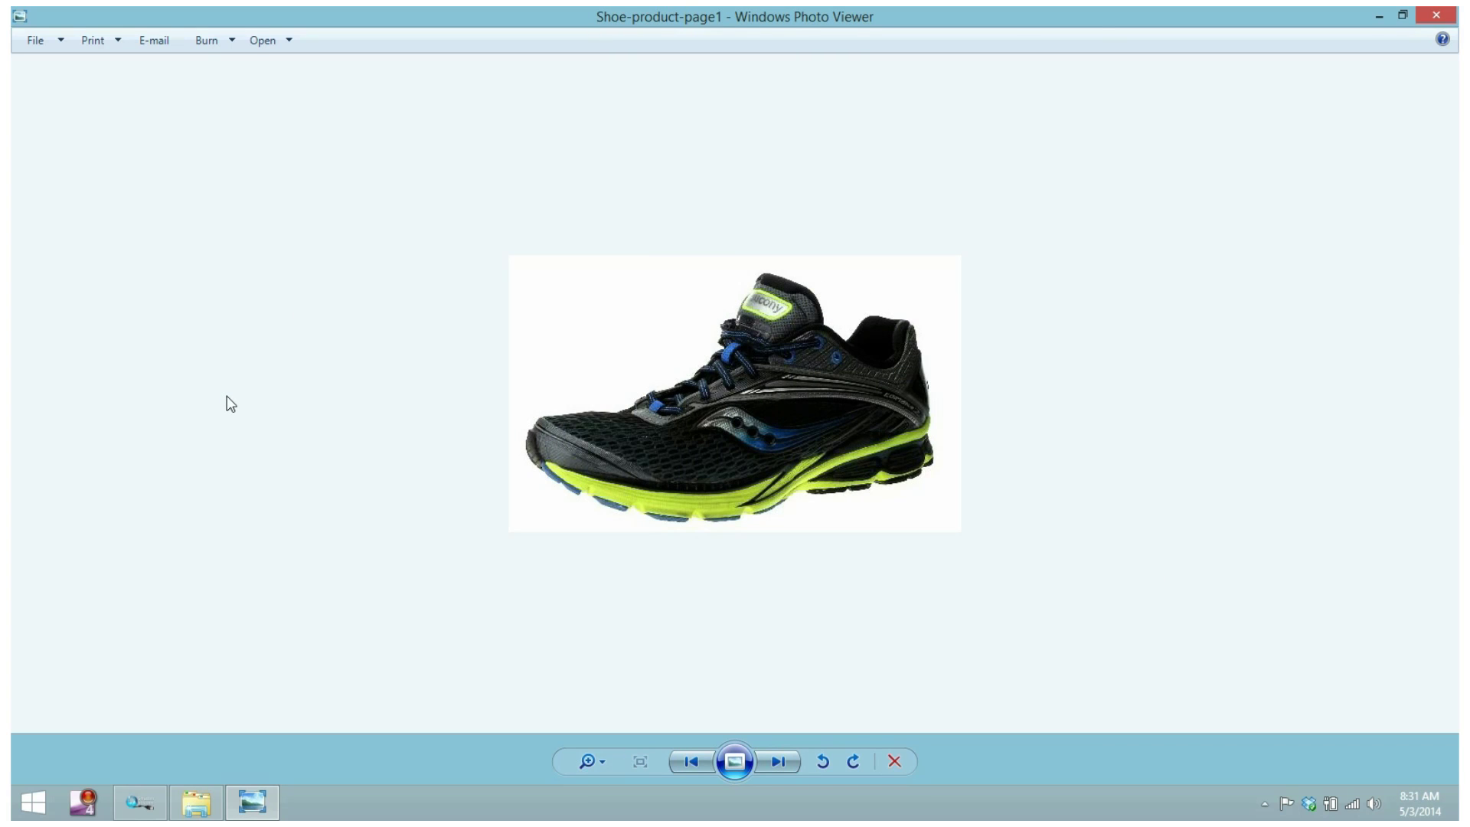